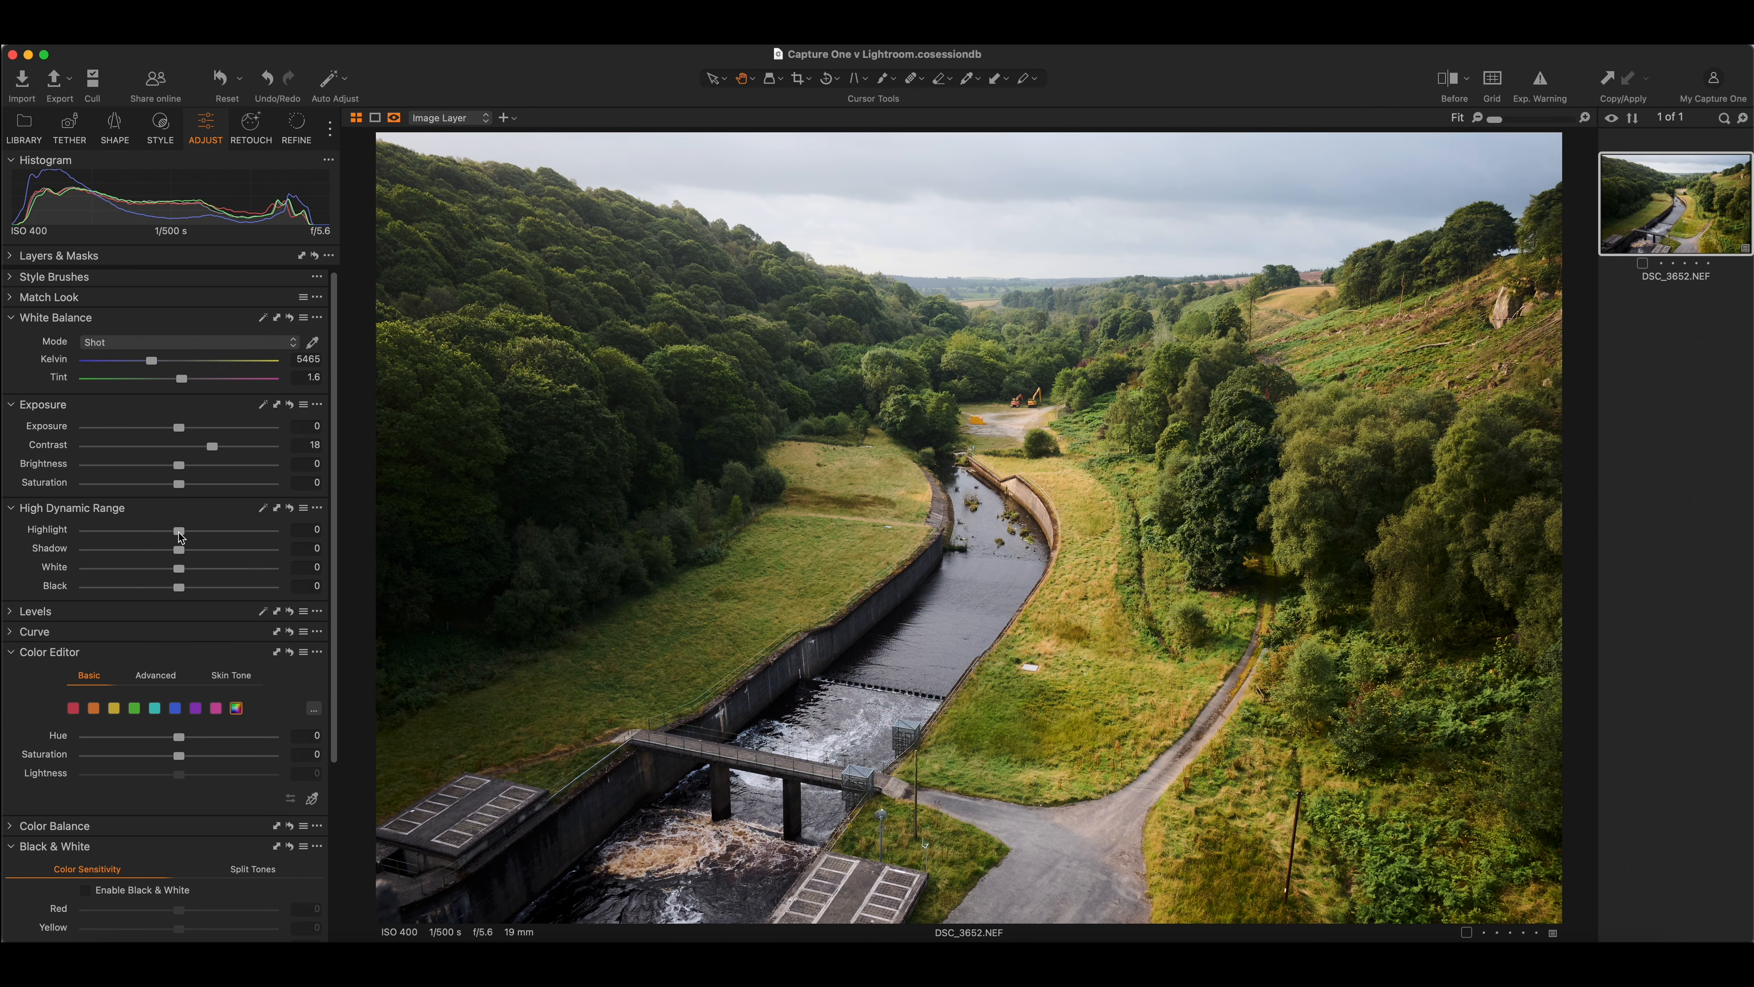
Set the High Dynamic Range sliders to Highlight -75, Shadow 7, White 10 and Black -6
{"action": "left_click_drag", "start_coordinate": [180, 535], "coordinate": [111, 537]}
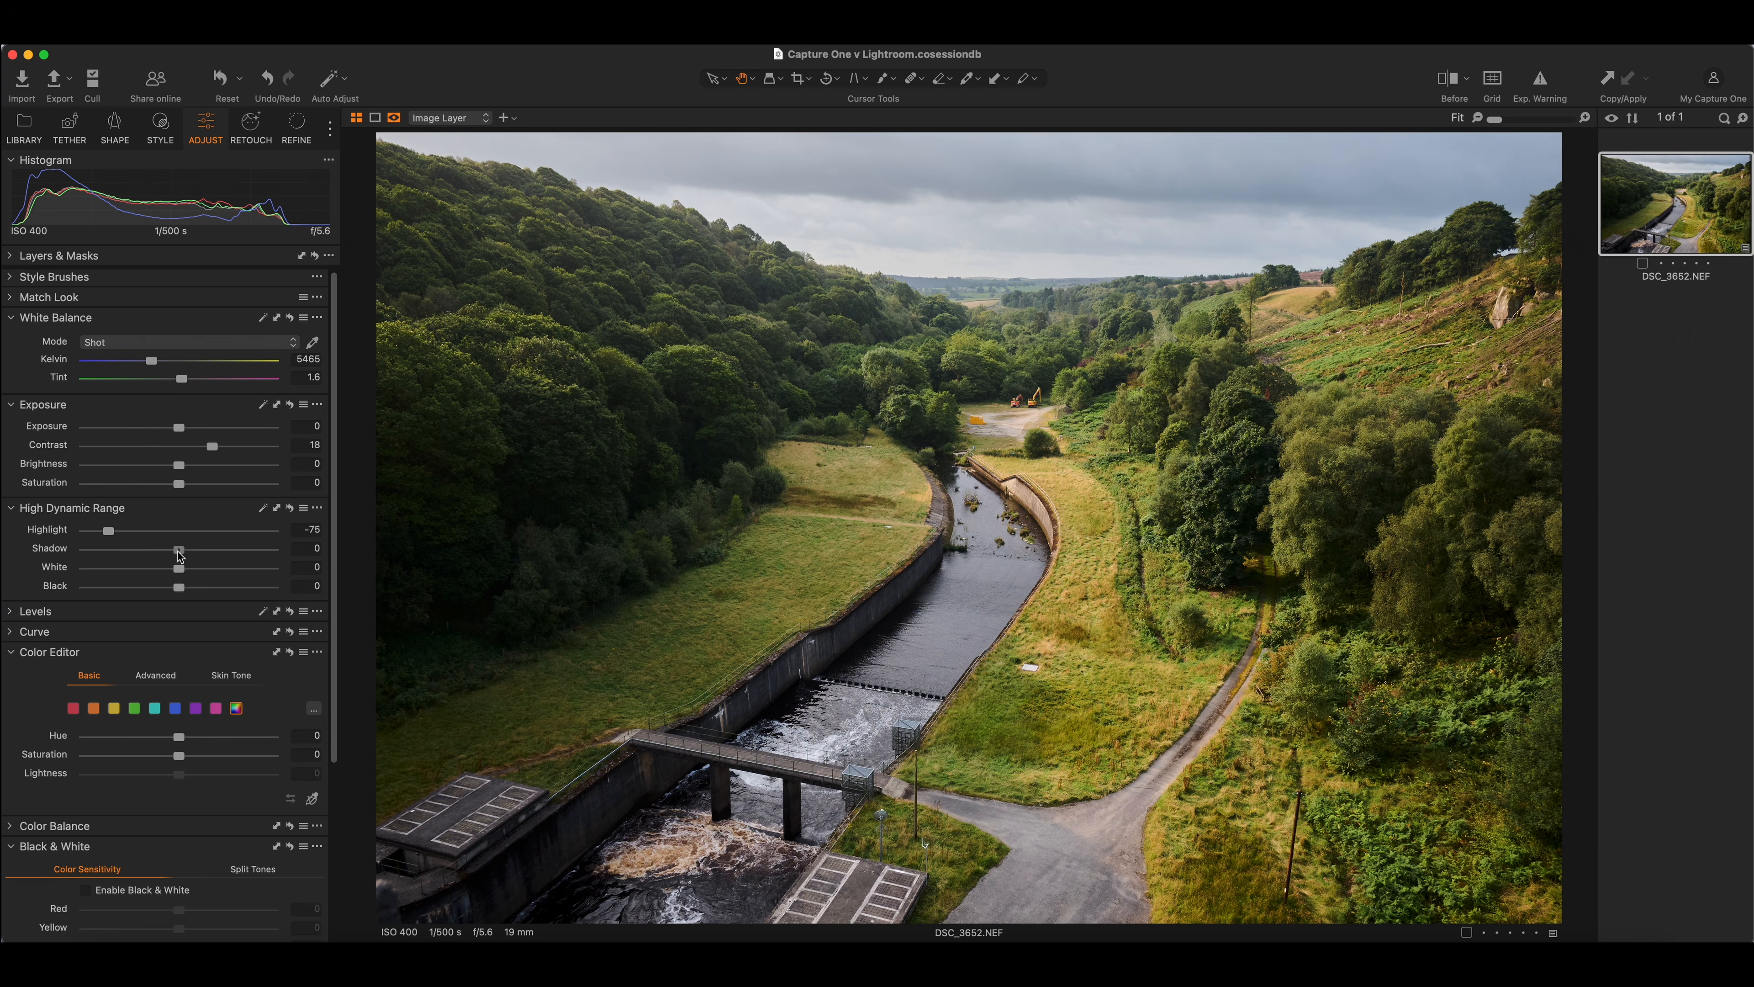
{"action": "left_click_drag", "start_coordinate": [178, 553], "coordinate": [184, 554]}
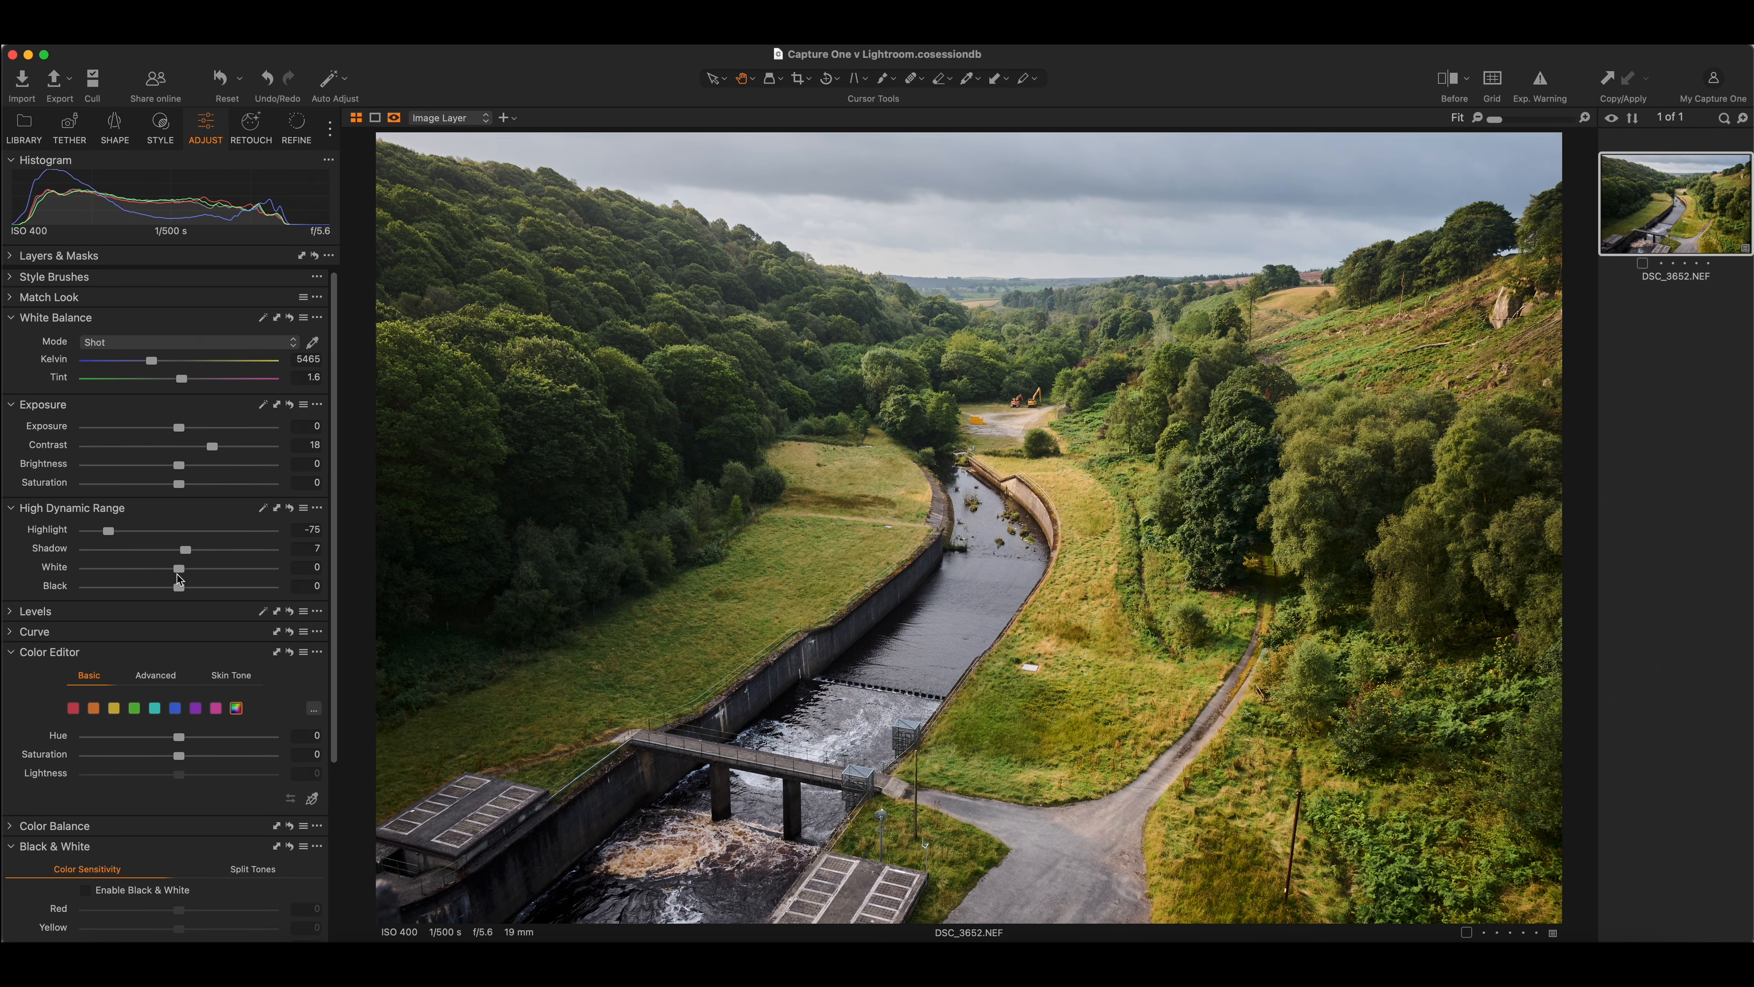
{"action": "left_click_drag", "start_coordinate": [183, 572], "coordinate": [188, 572]}
{"action": "left_click_drag", "start_coordinate": [181, 591], "coordinate": [176, 588]}
Raise Clarity to 6 in the Adjust panel
{"action": "scroll", "coordinate": [176, 590], "scroll_direction": "down", "scroll_amount": 5}
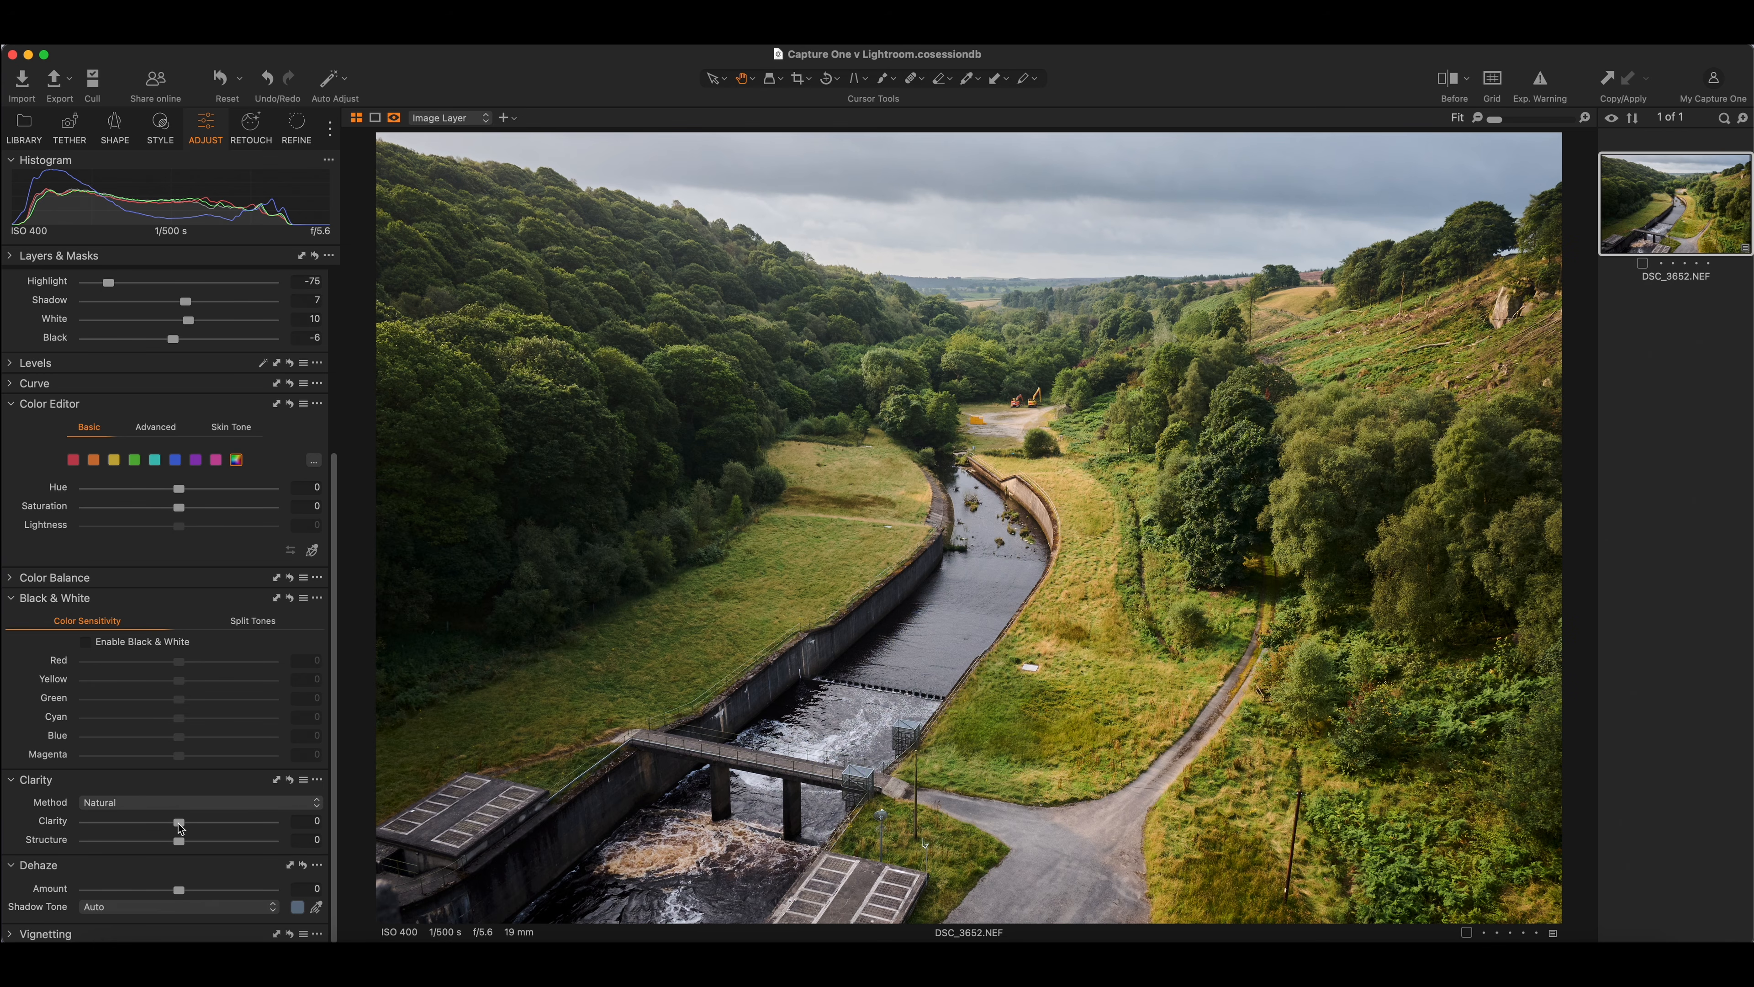
{"action": "left_click_drag", "start_coordinate": [179, 827], "coordinate": [185, 827]}
{"action": "scroll", "coordinate": [135, 623], "scroll_direction": "up", "scroll_amount": 3}
Set the White Balance Kelvin temperature to 5692
{"action": "scroll", "coordinate": [135, 623], "scroll_direction": "up", "scroll_amount": 1}
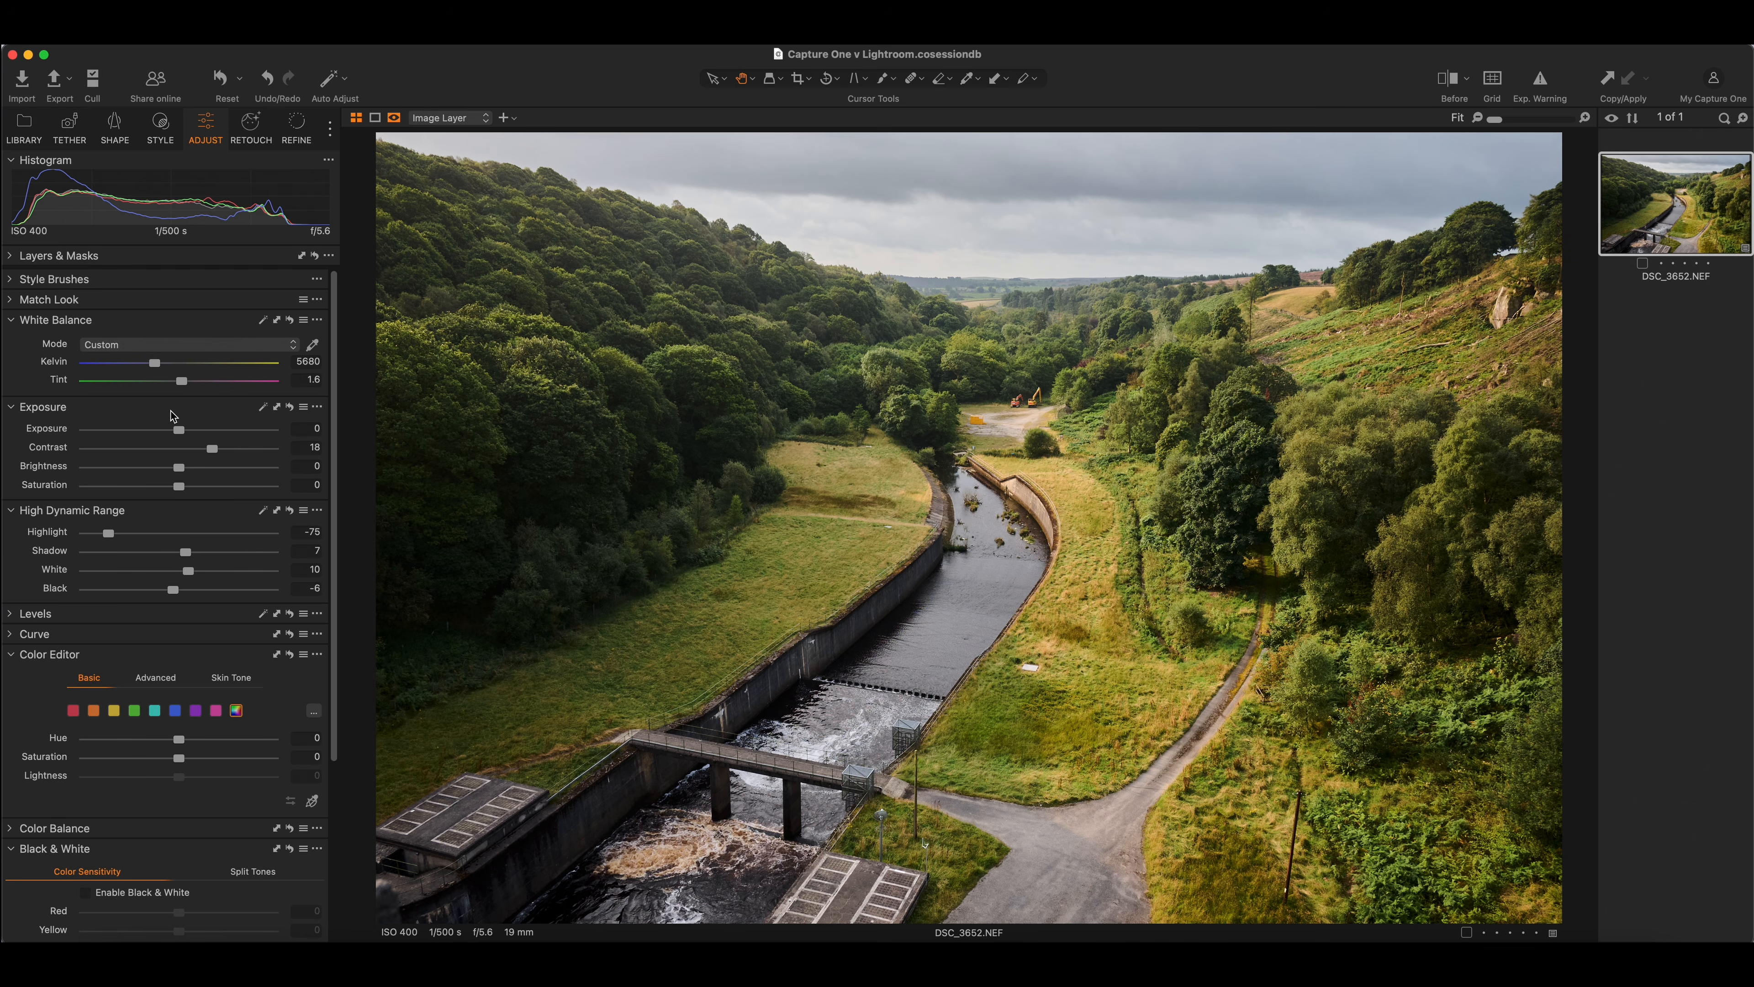
{"action": "left_click", "coordinate": [309, 364]}
{"action": "double_click", "coordinate": [309, 363]}
{"action": "type", "text": "5692"}
{"action": "key", "text": "Return"}
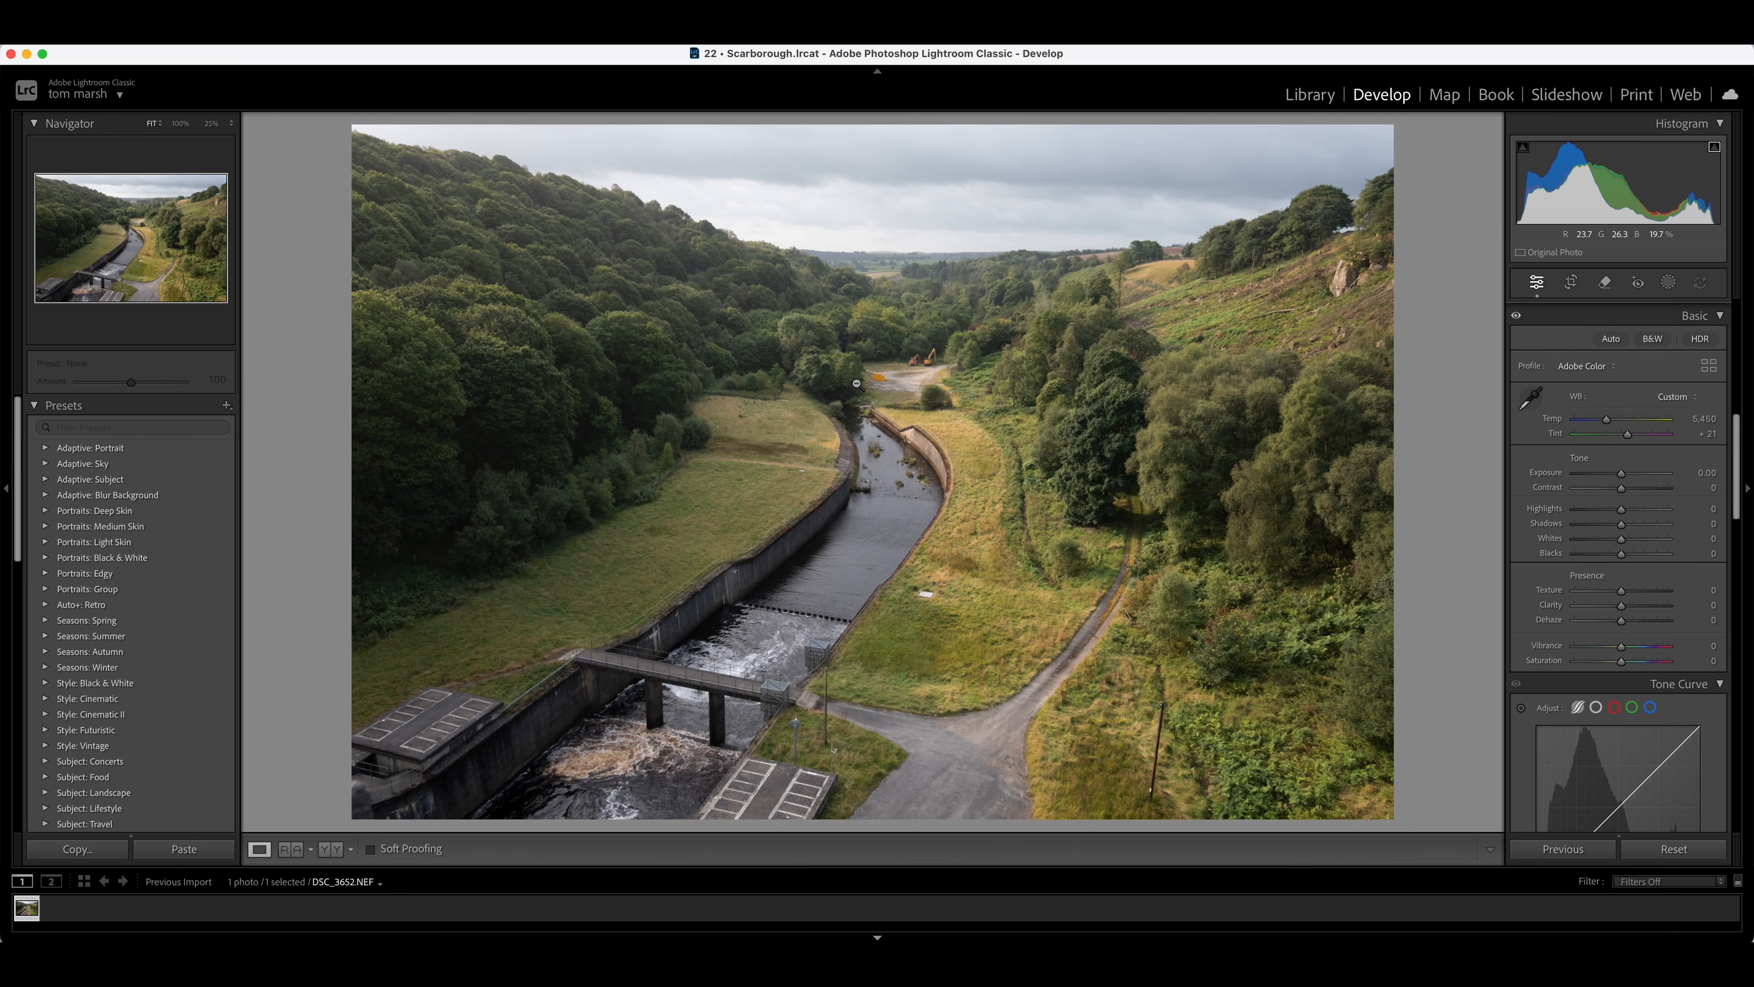
Set Temp to 5,692 and Contrast to +18 in the Basic panel
{"action": "left_click", "coordinate": [1703, 420]}
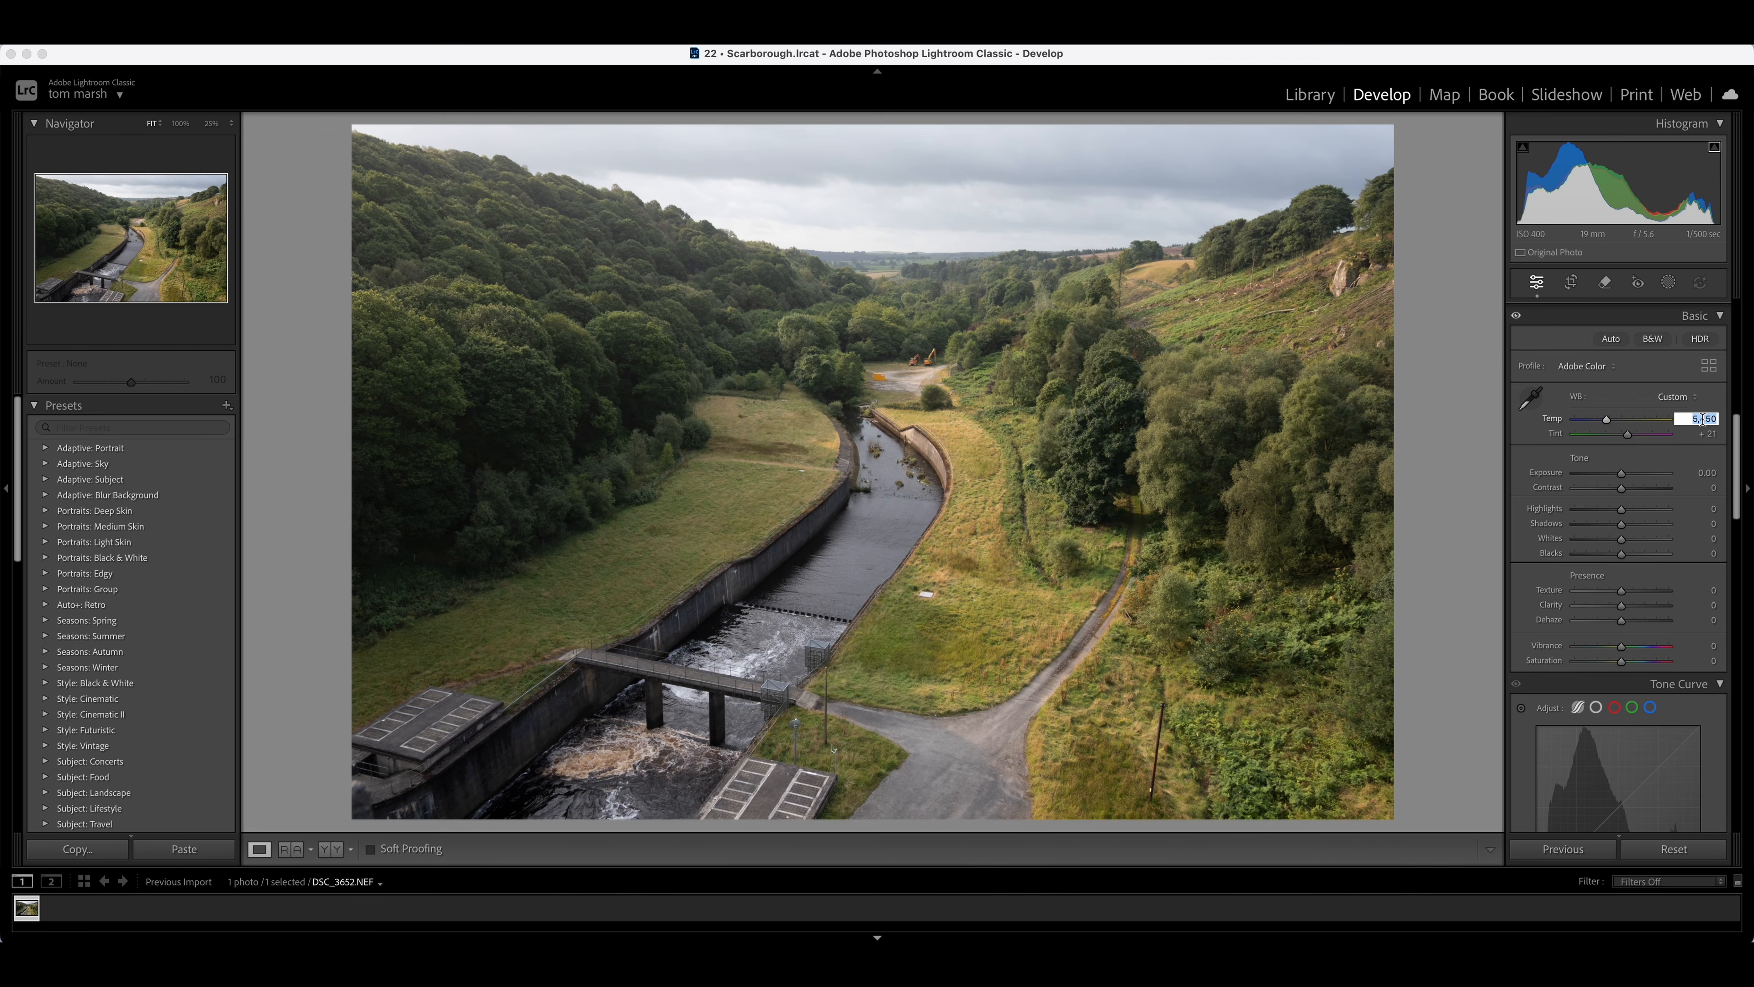
{"action": "type", "text": "5692"}
{"action": "left_click", "coordinate": [1712, 489]}
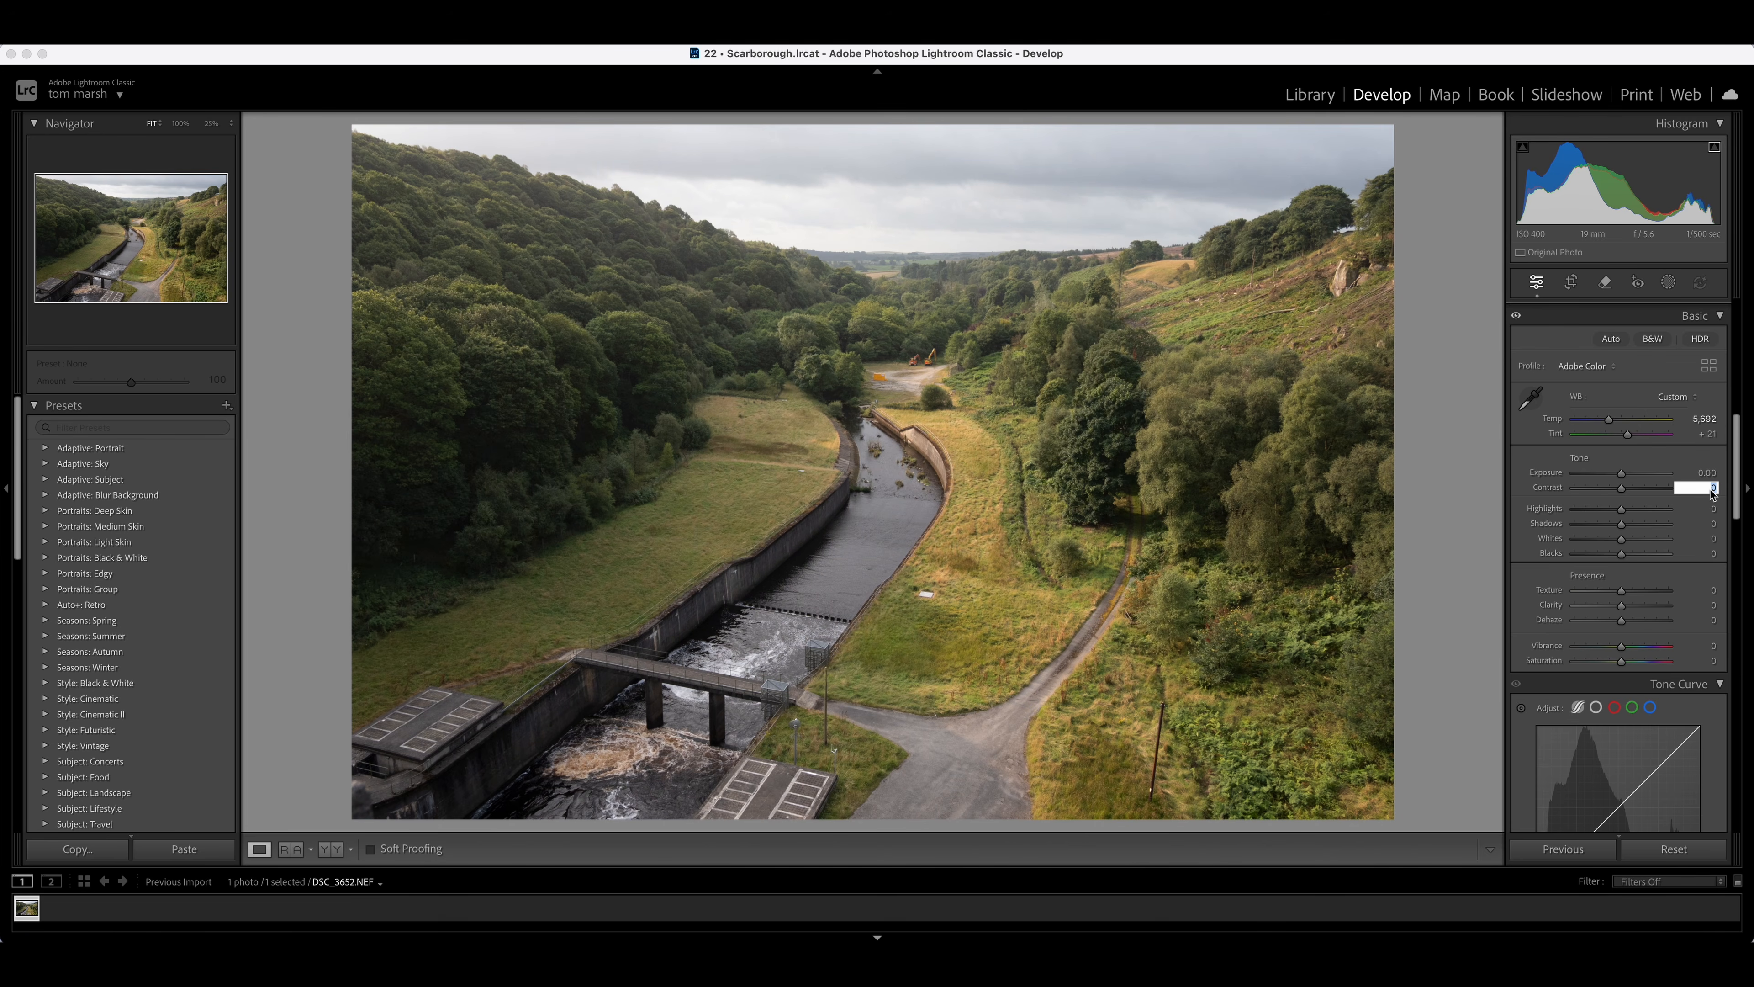
{"action": "type", "text": "18"}
{"action": "key", "text": "Return"}
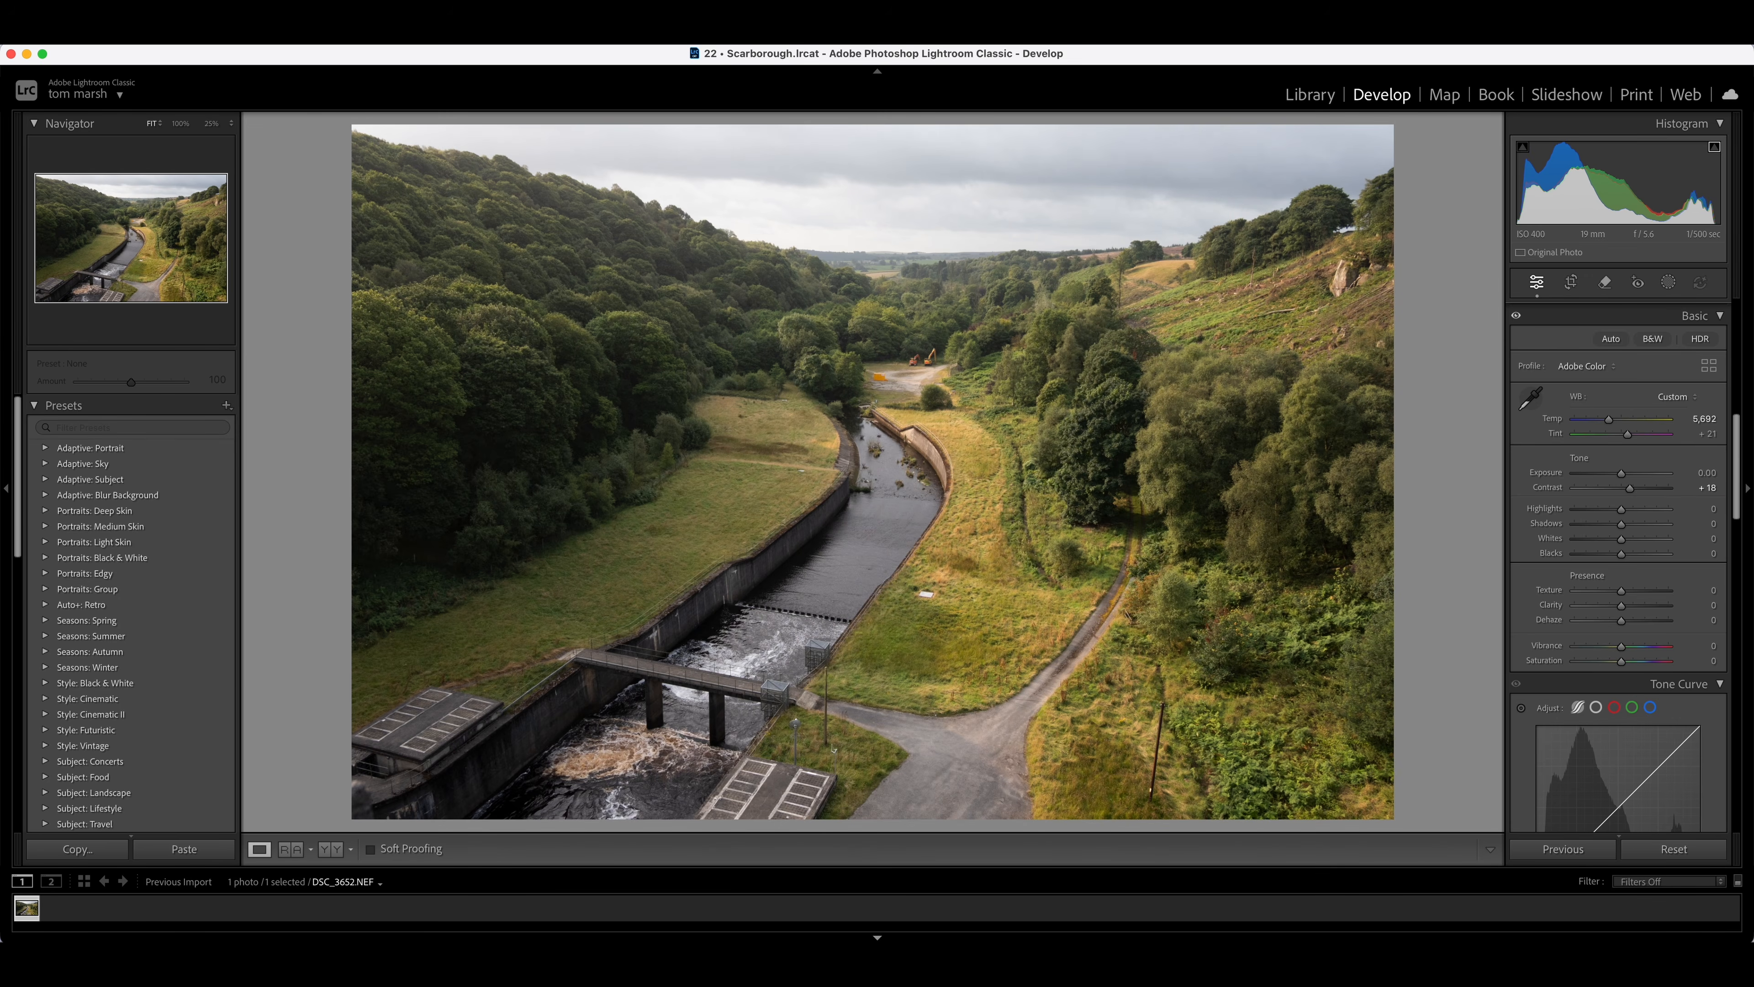
Set Highlights to -75, Shadows to +7 and Whites to +10
{"action": "left_click", "coordinate": [1712, 508]}
{"action": "type", "text": "- "}
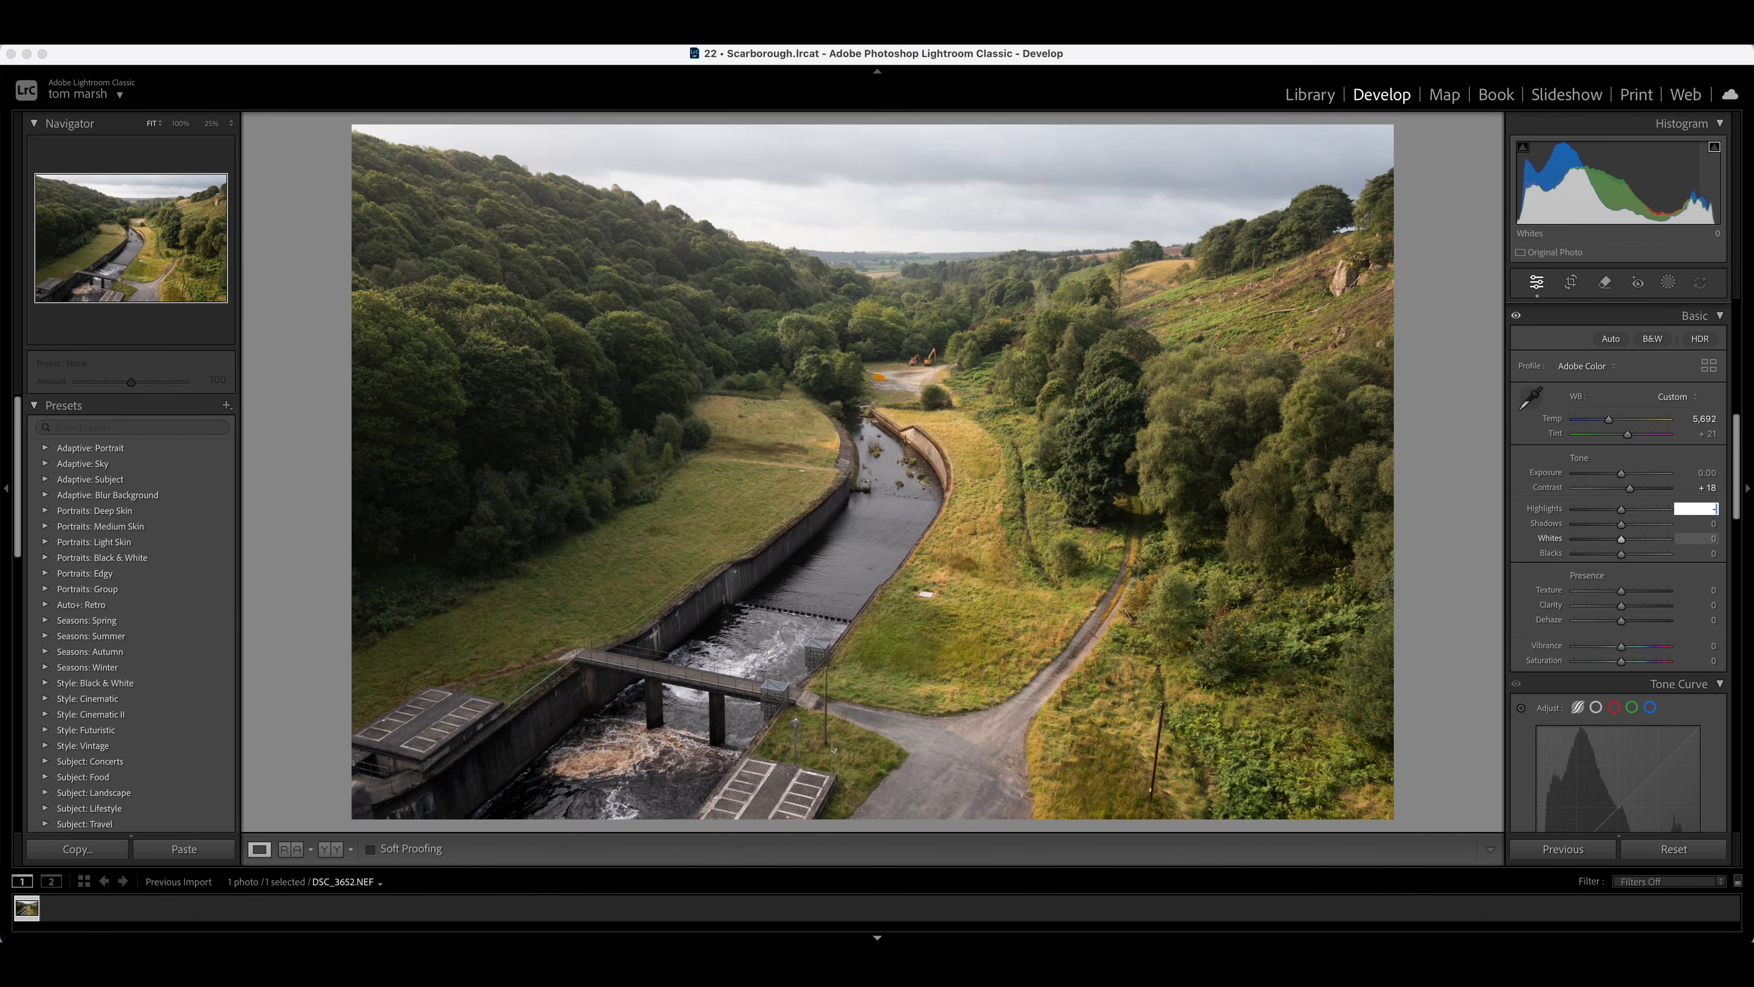
{"action": "type", "text": "75"}
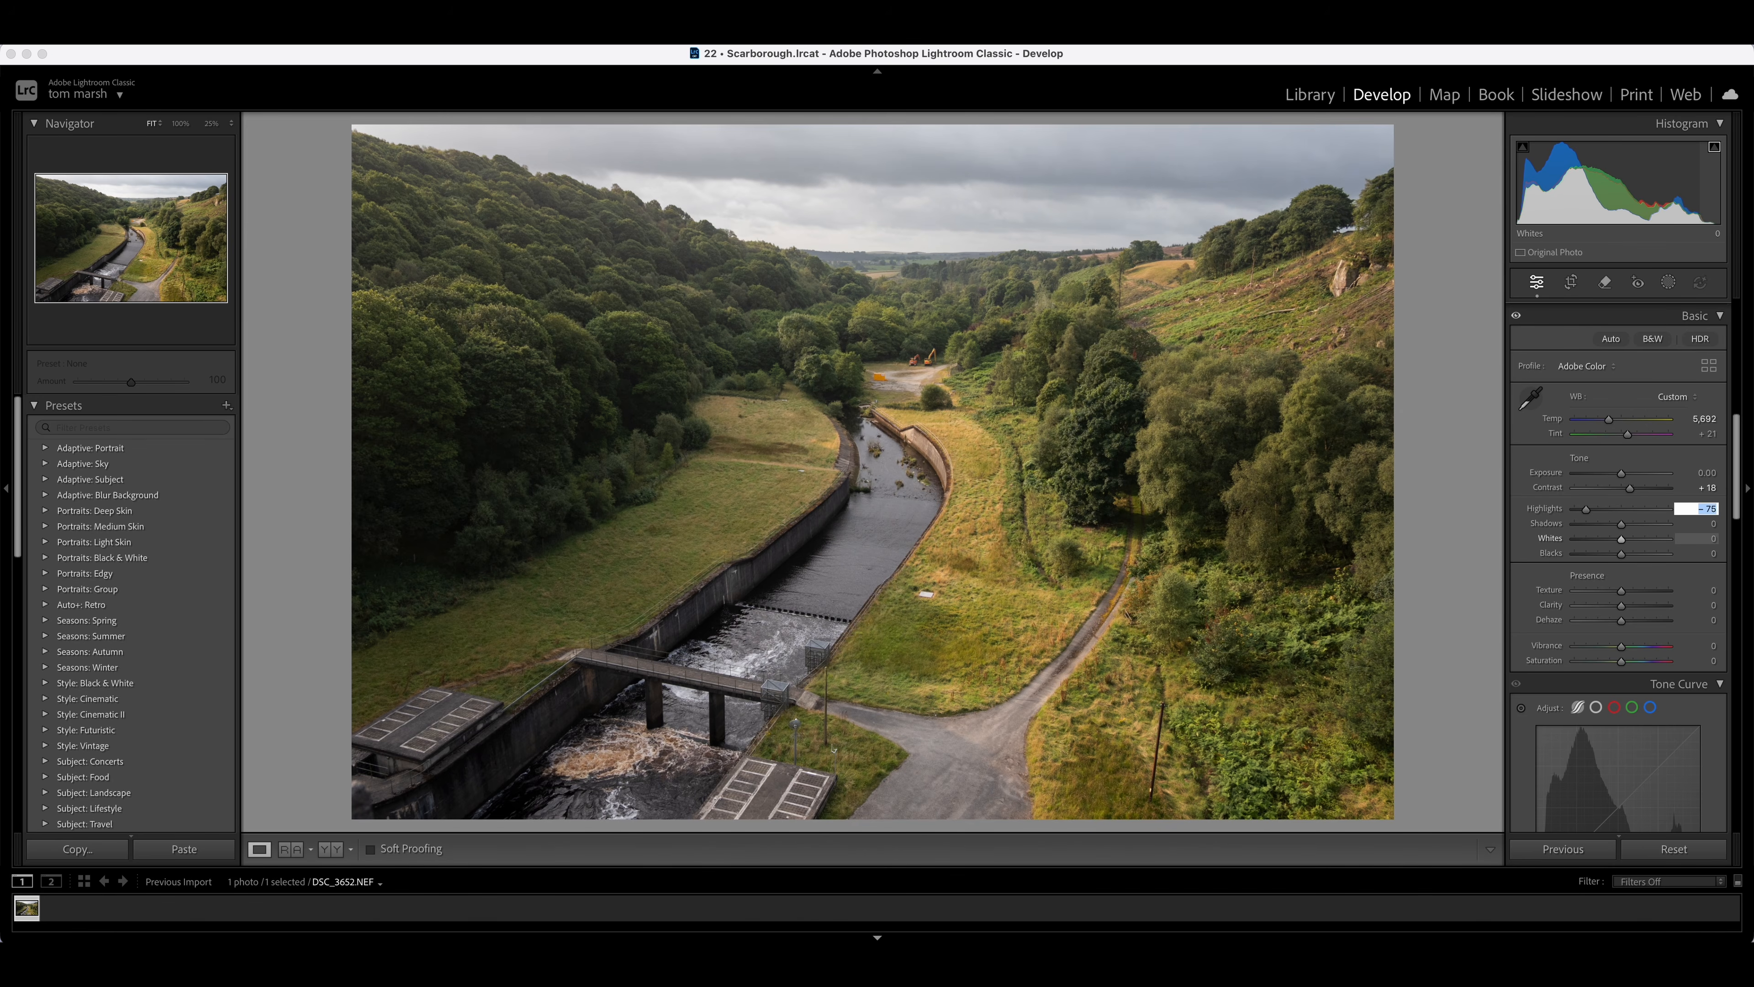
{"action": "key", "text": "Return"}
{"action": "left_click", "coordinate": [1712, 523]}
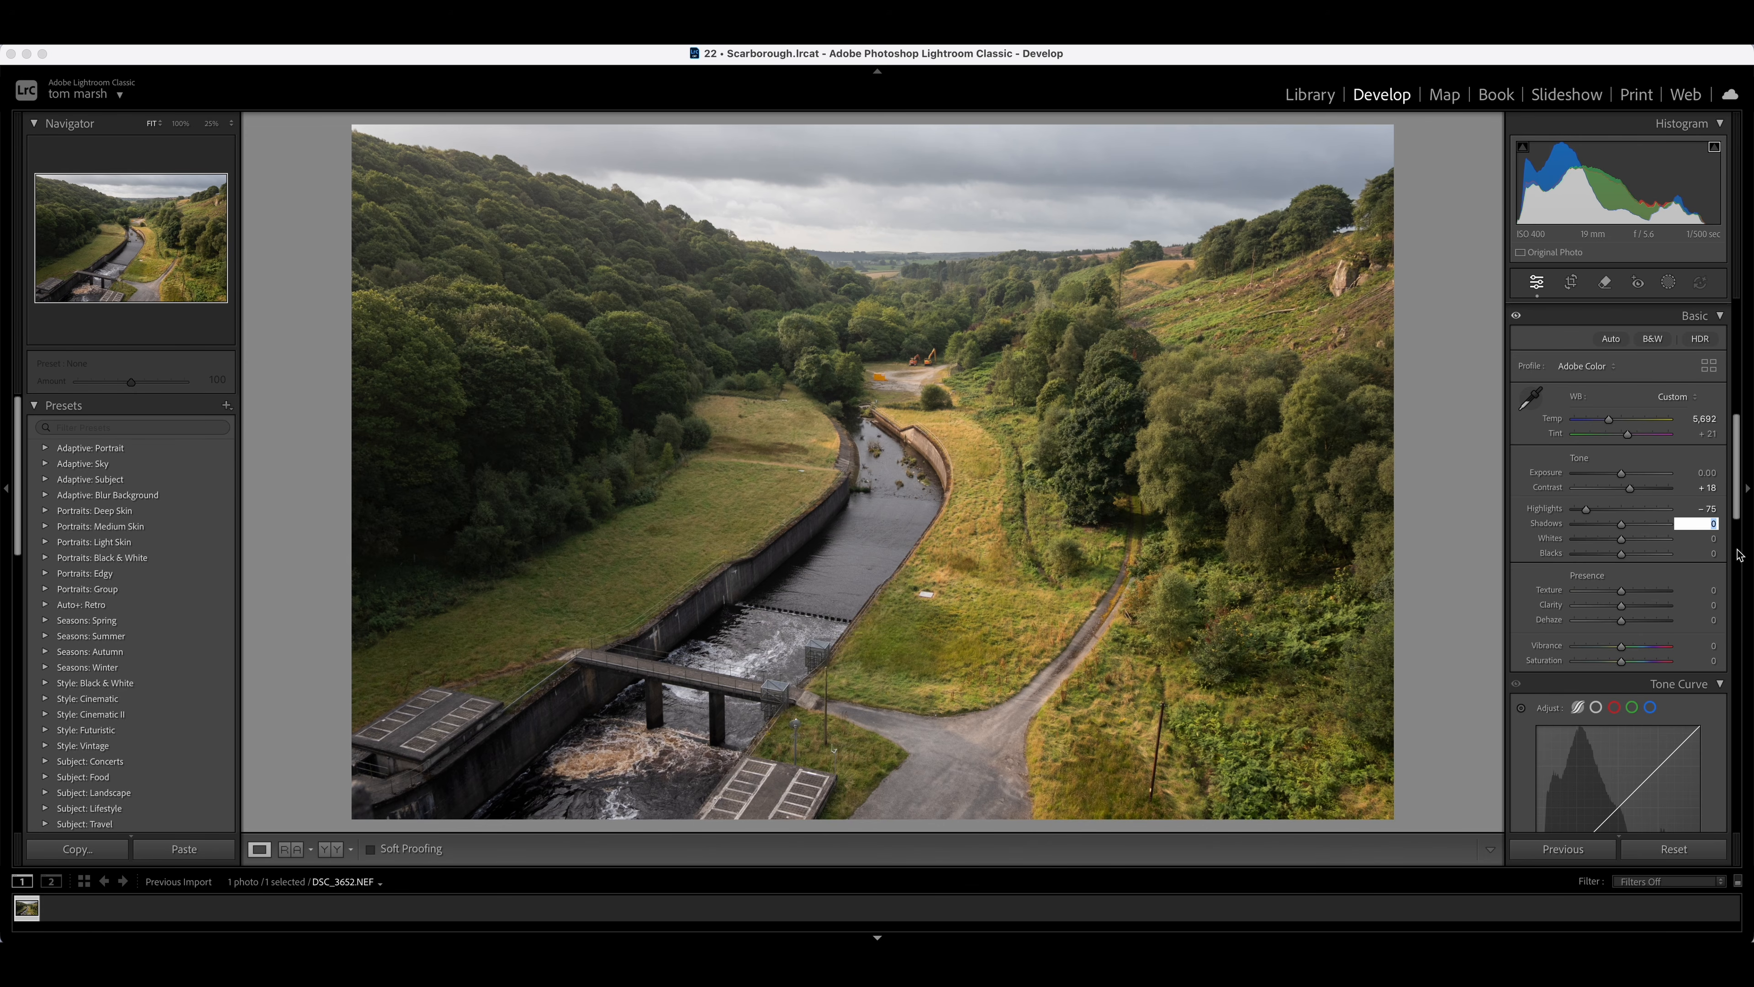
{"action": "type", "text": "7"}
{"action": "key", "text": "Return"}
{"action": "left_click", "coordinate": [1714, 539]}
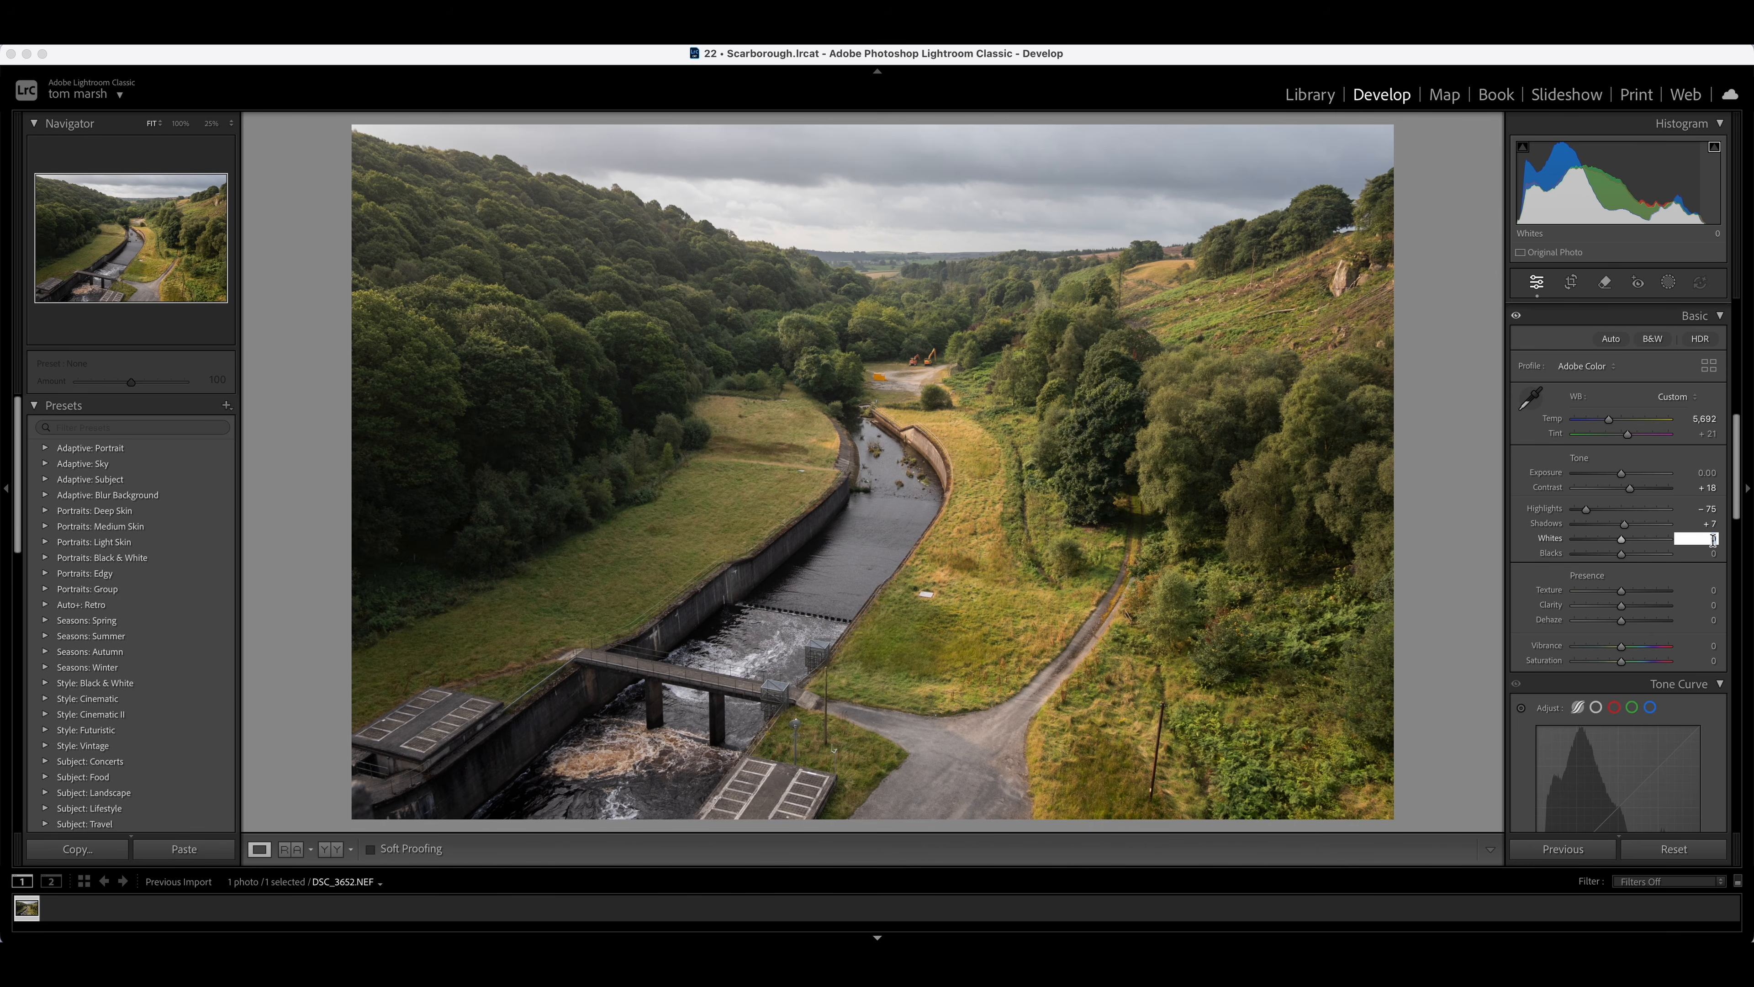
{"action": "type", "text": "10"}
{"action": "key", "text": "Return"}
Set Blacks to -6 and Clarity to +6
{"action": "left_click", "coordinate": [1712, 554]}
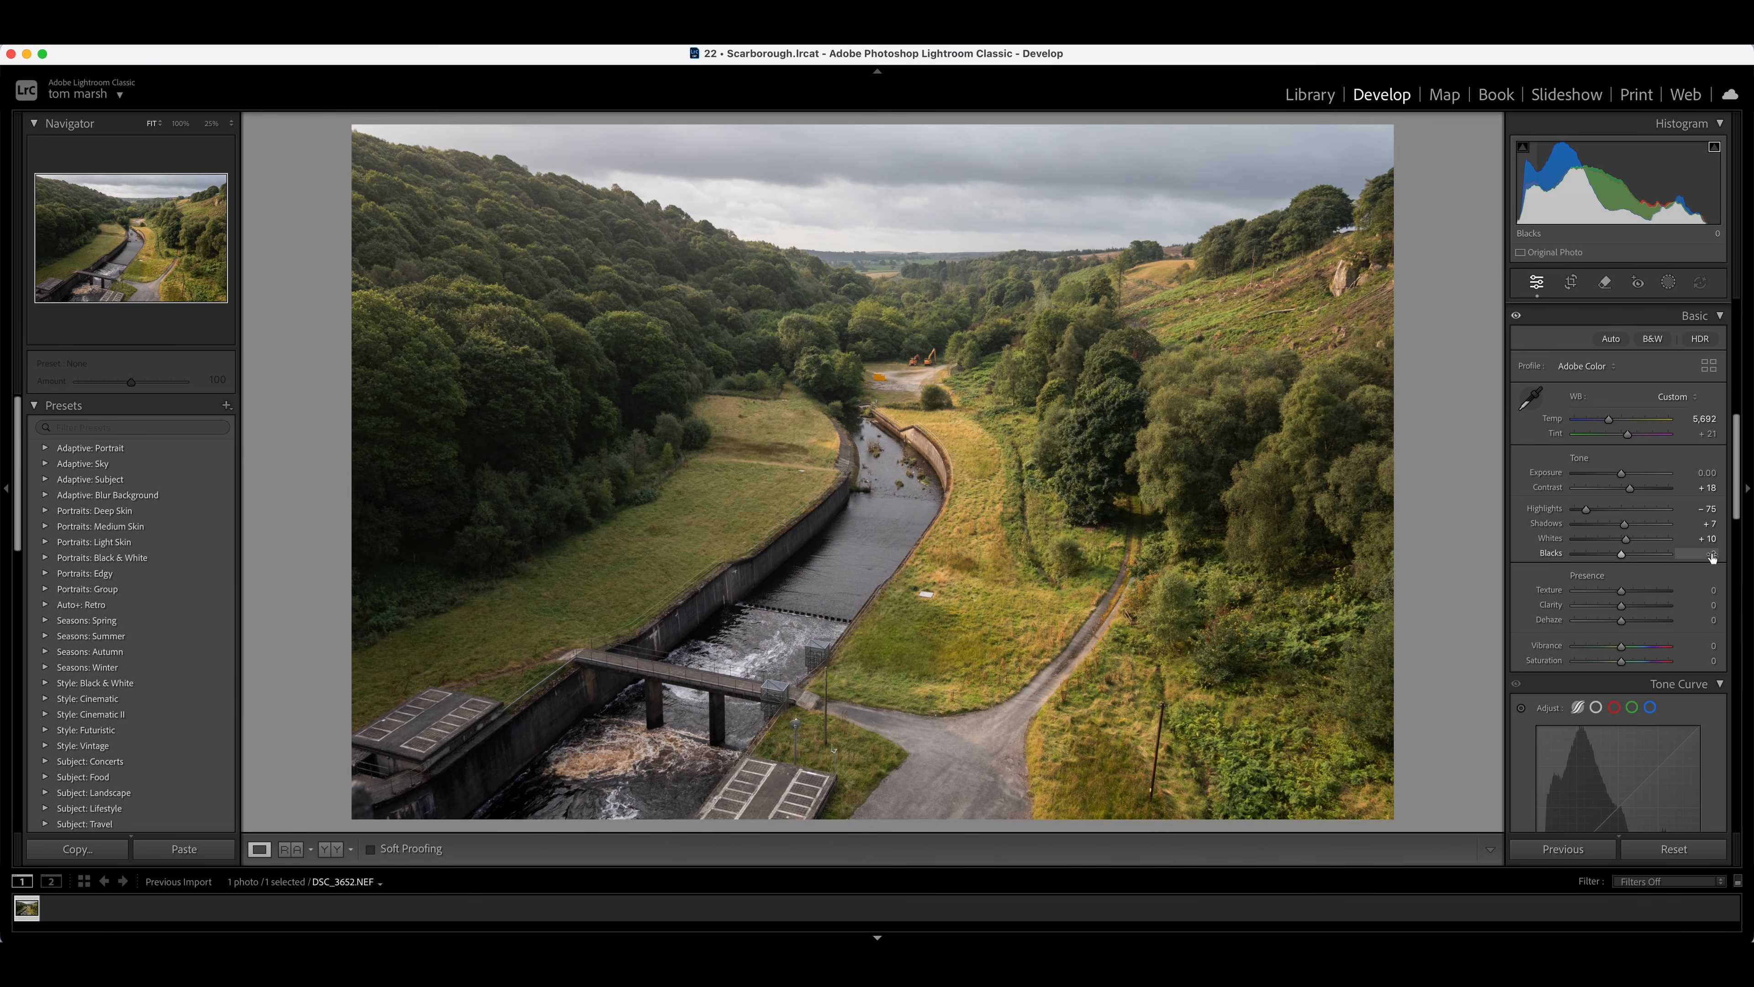
{"action": "type", "text": "-6"}
{"action": "key", "text": "Return"}
{"action": "scroll", "coordinate": [1683, 585], "scroll_direction": "down", "scroll_amount": 2}
{"action": "left_click", "coordinate": [1711, 572]}
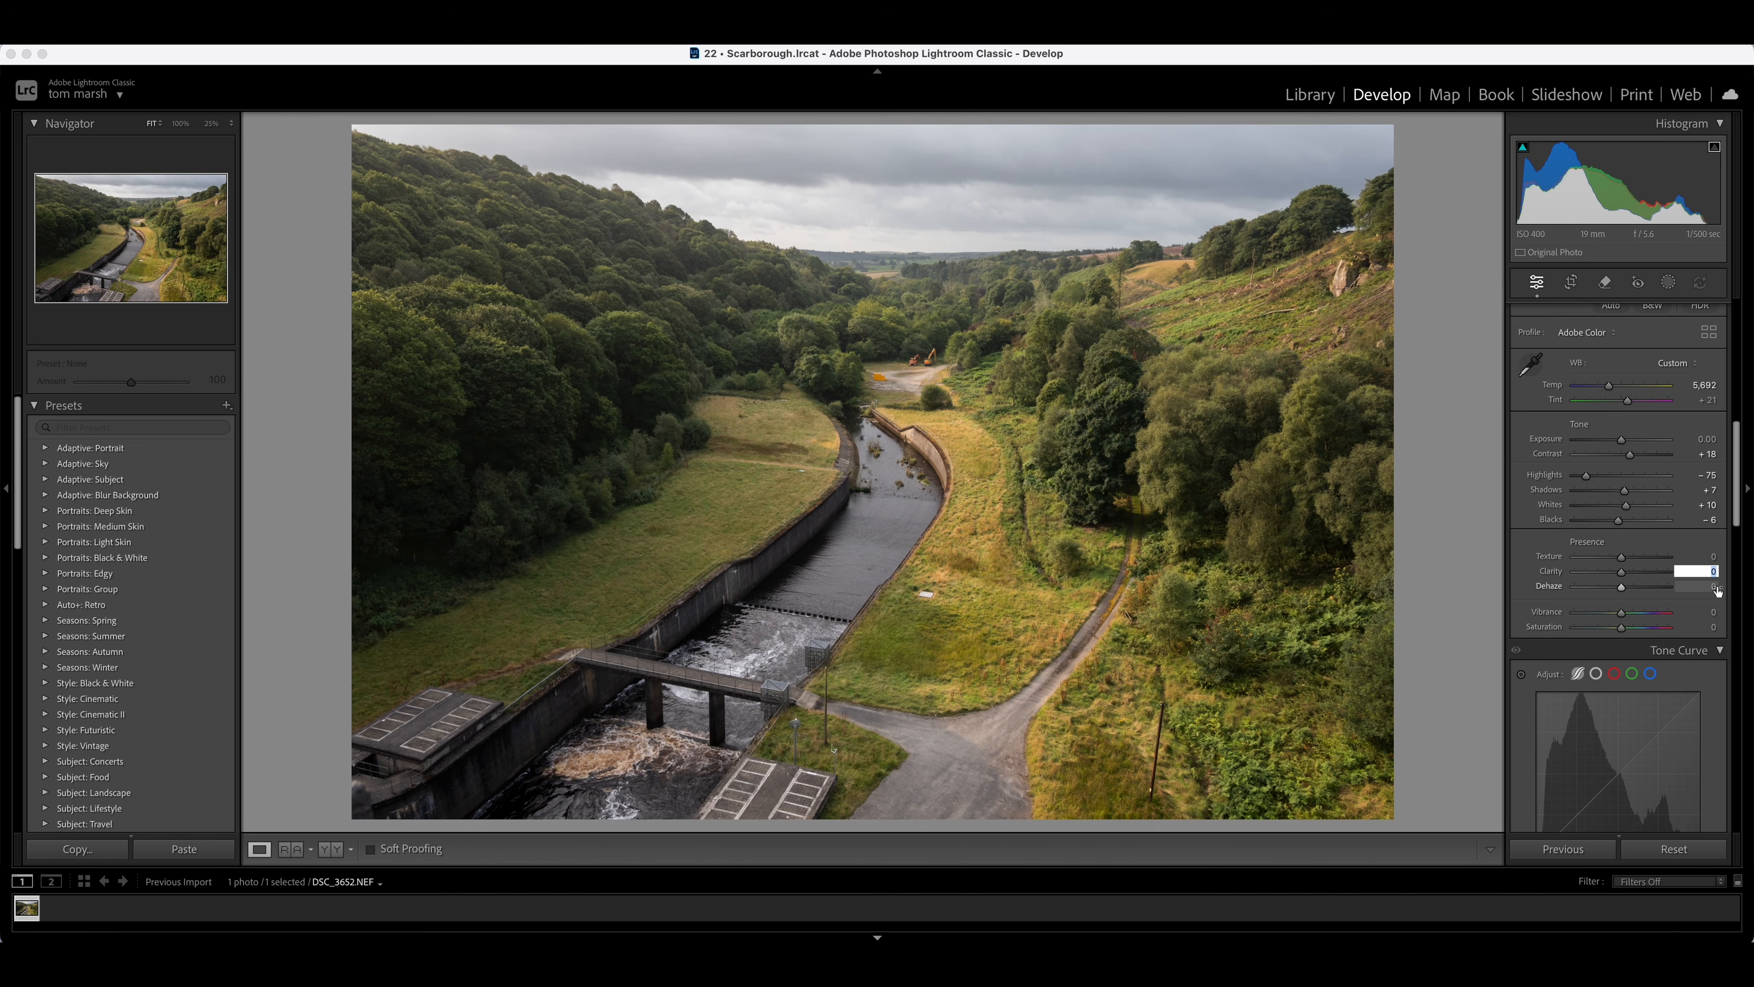
{"action": "type", "text": "6"}
{"action": "key", "text": "Return"}
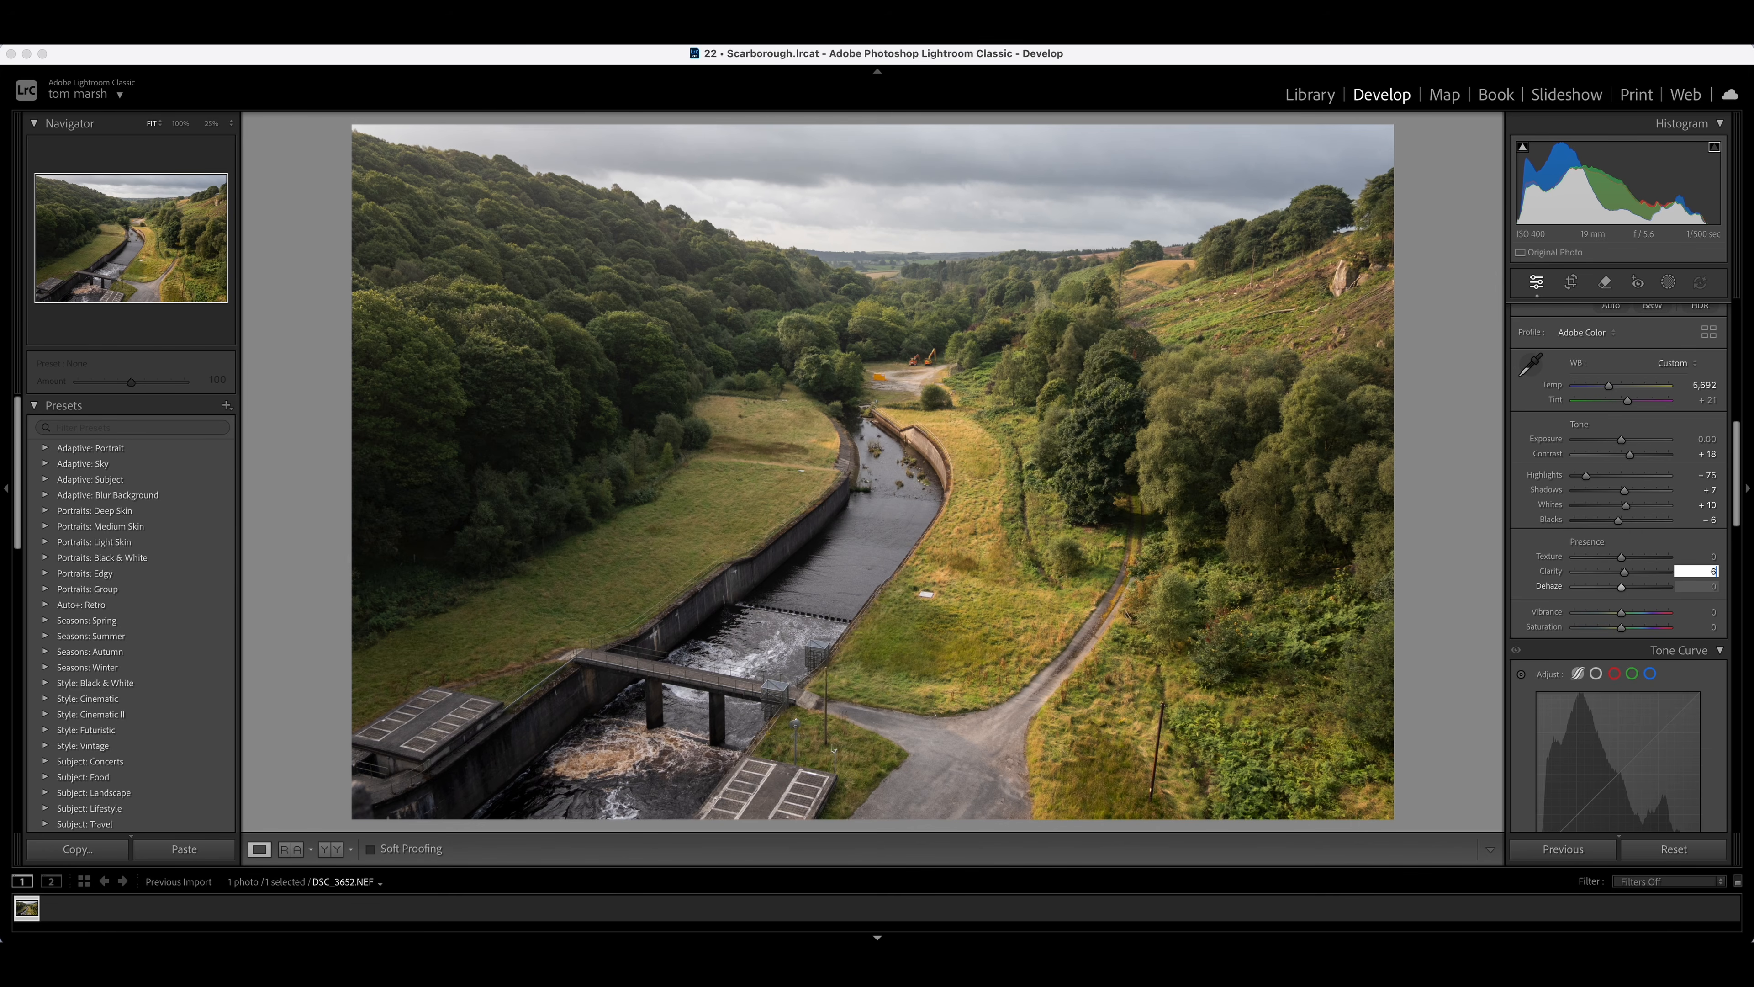